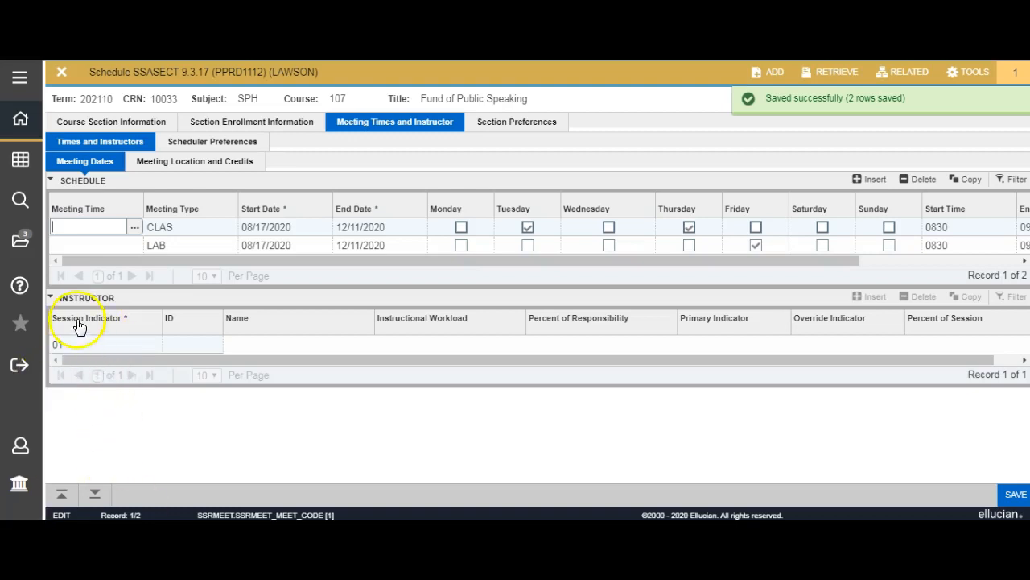
- Keep session indicator 01 for the first instructor row and open the faculty search for its ID, with term 202110 and Faculty enabled
left_click(78, 344)
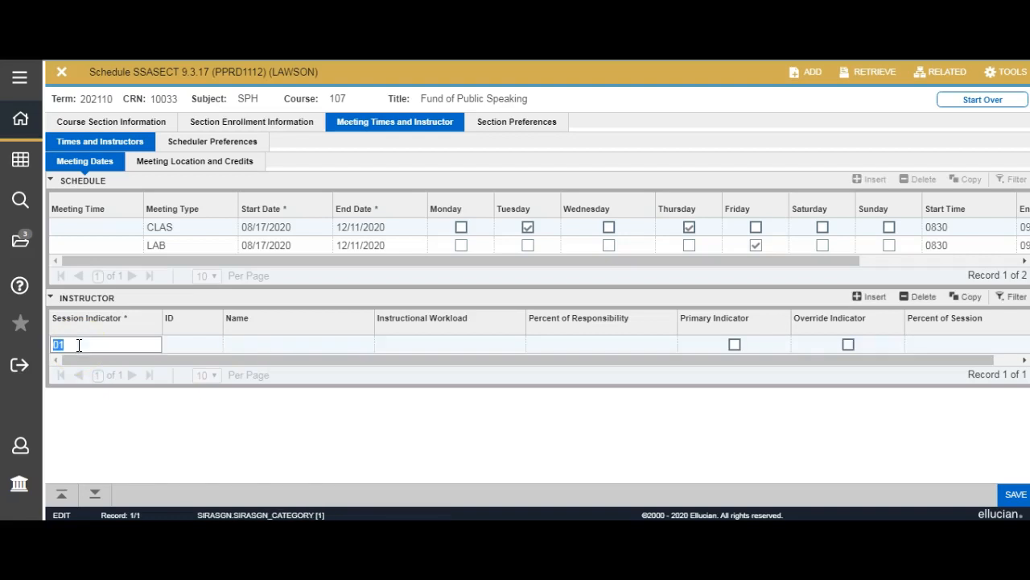
left_click_drag(553, 261, 814, 271)
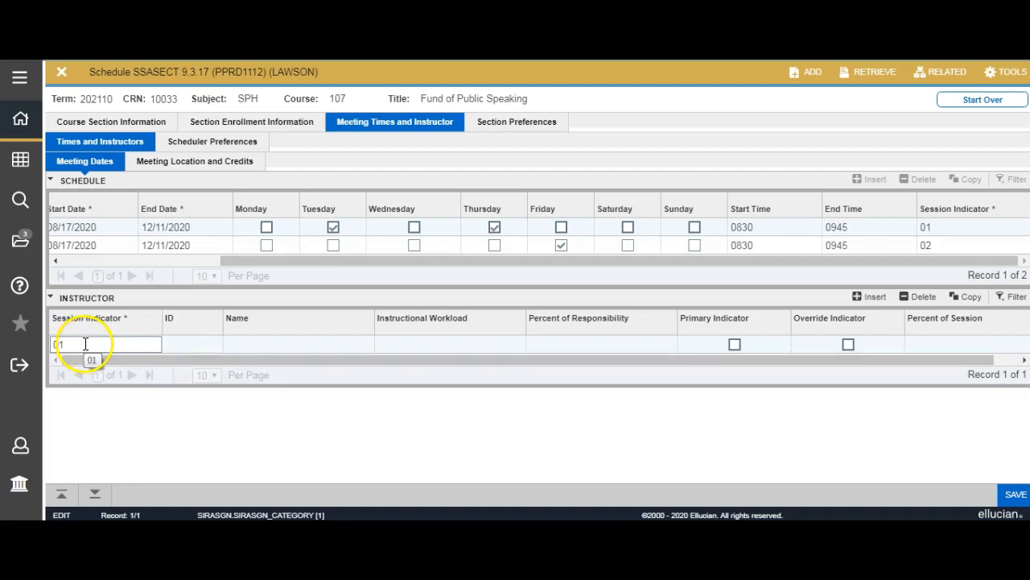
key("Tab")
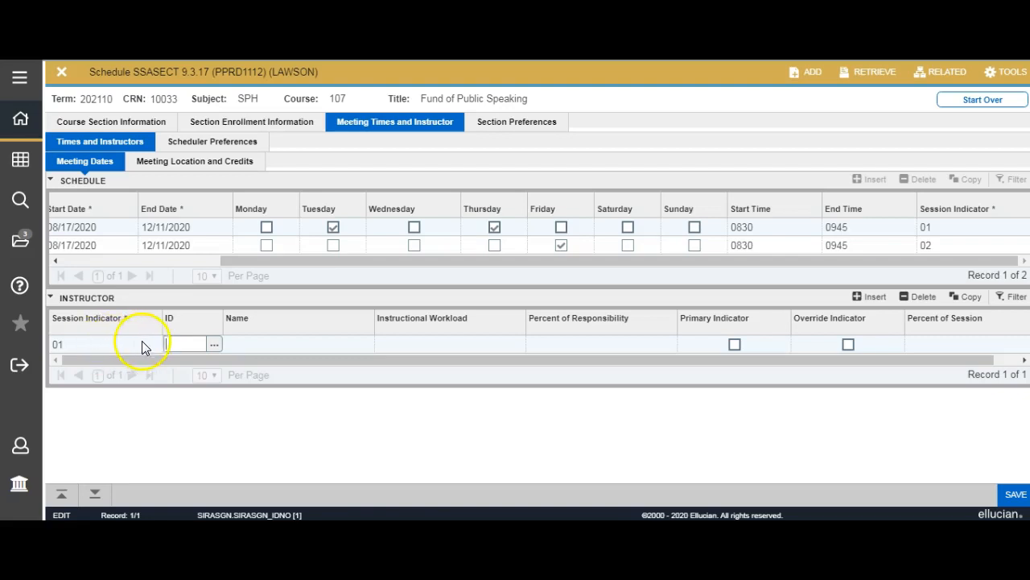
left_click(215, 352)
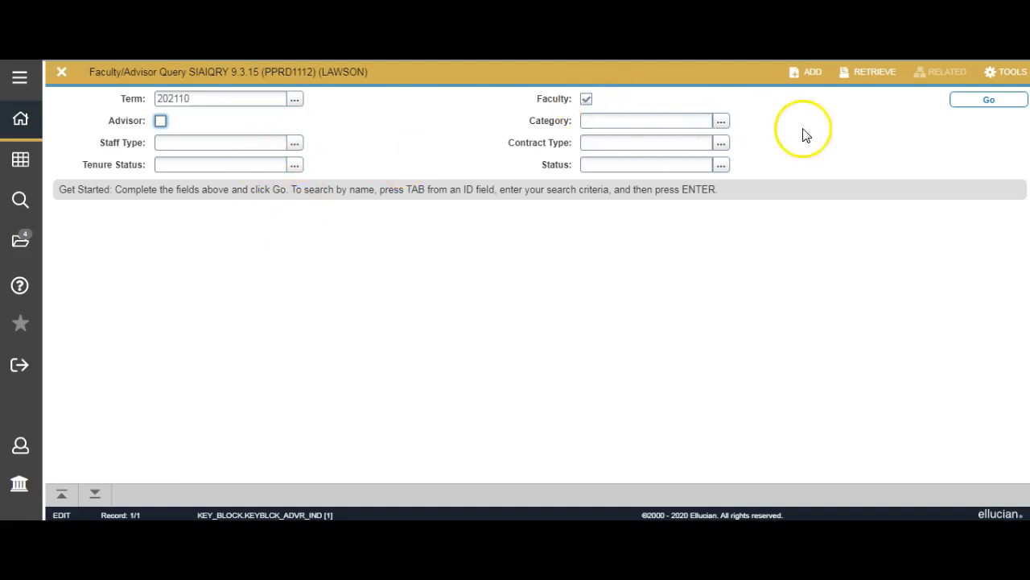
left_click(966, 103)
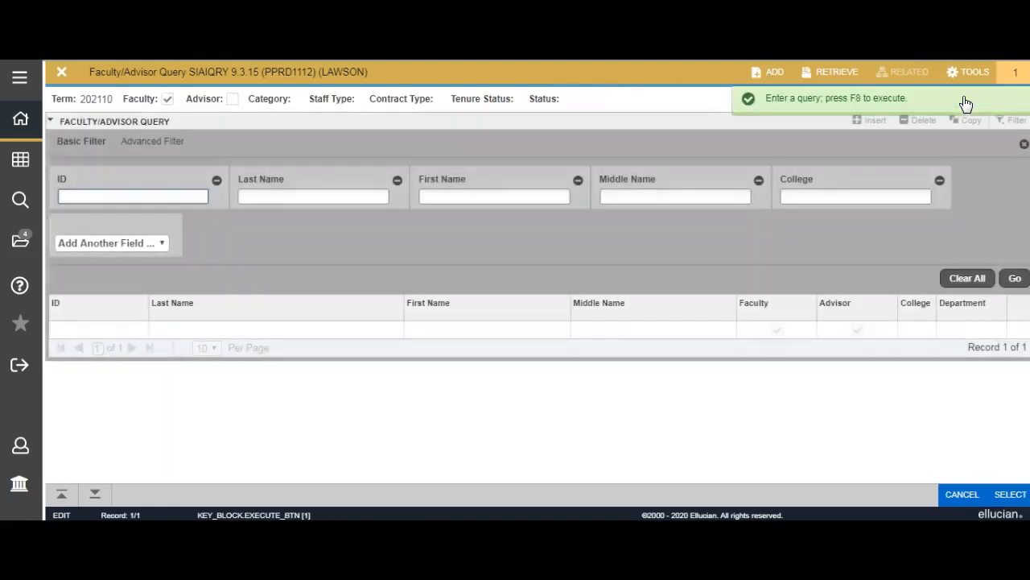
- Filter the faculty query by the first instructor's capitalised last name followed by a % wildcard
left_click(79, 204)
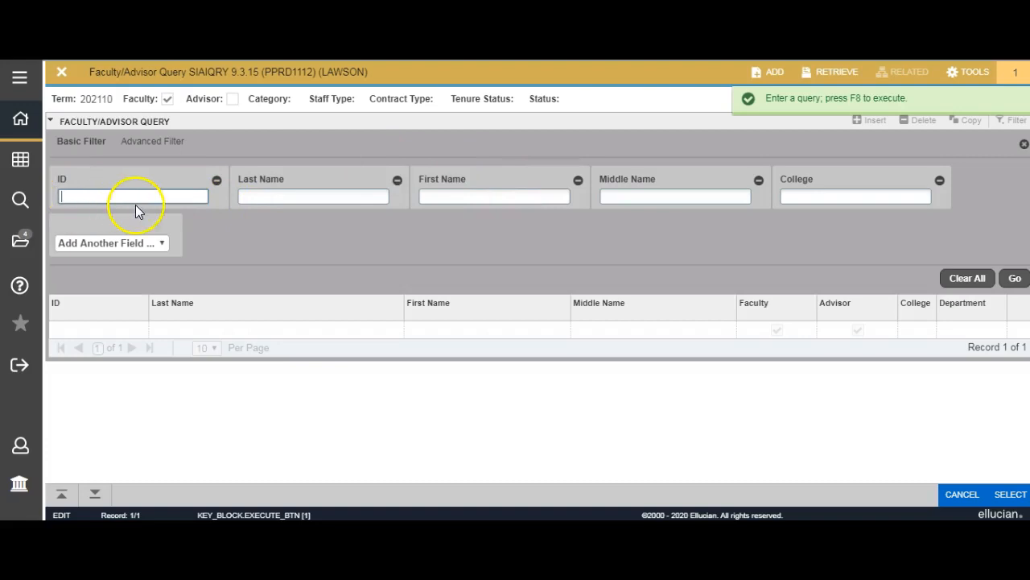
left_click(251, 204)
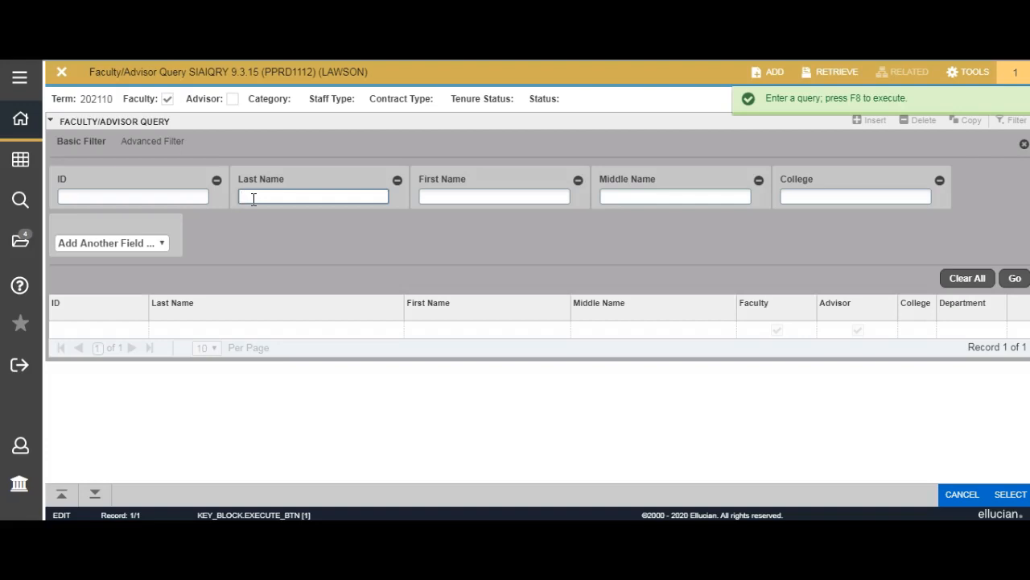
type("with")
key("BackSpace")
key("BackSpace")
key("BackSpace")
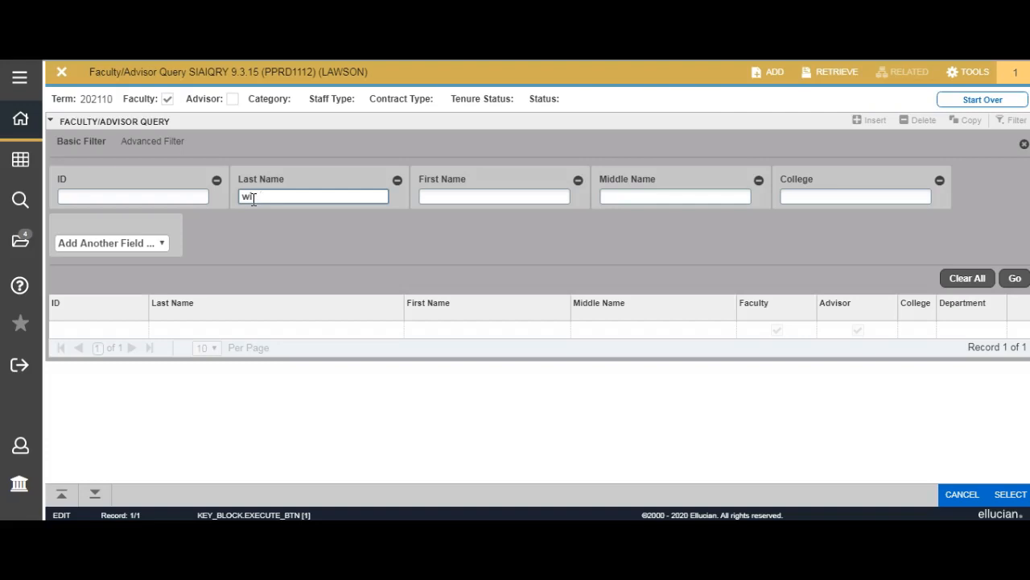
key("BackSpace")
type("Wis")
key("BackSpace")
type("lson%")
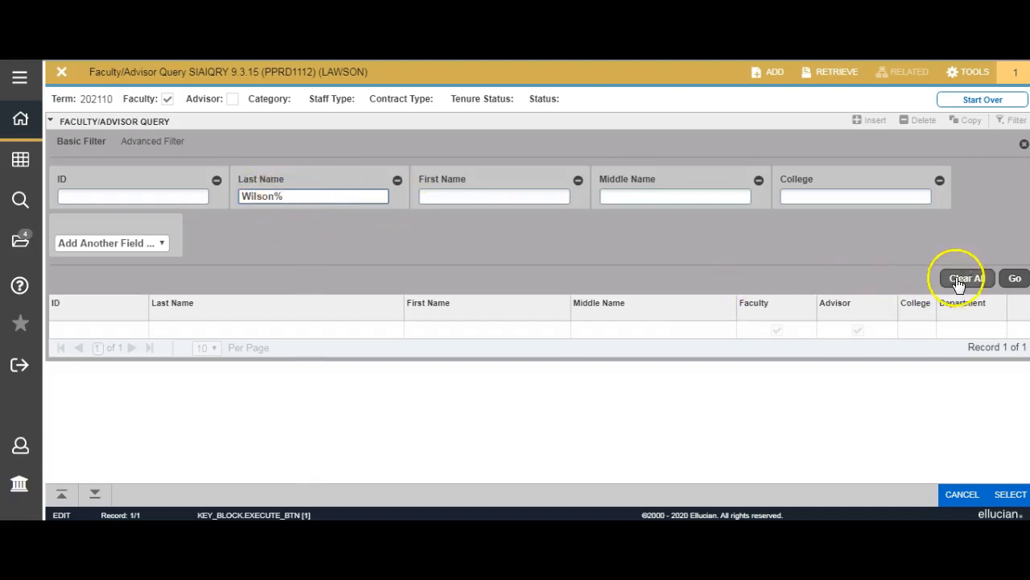
- Run the faculty query and assign the second matching record as the session 01 instructor
left_click(1016, 279)
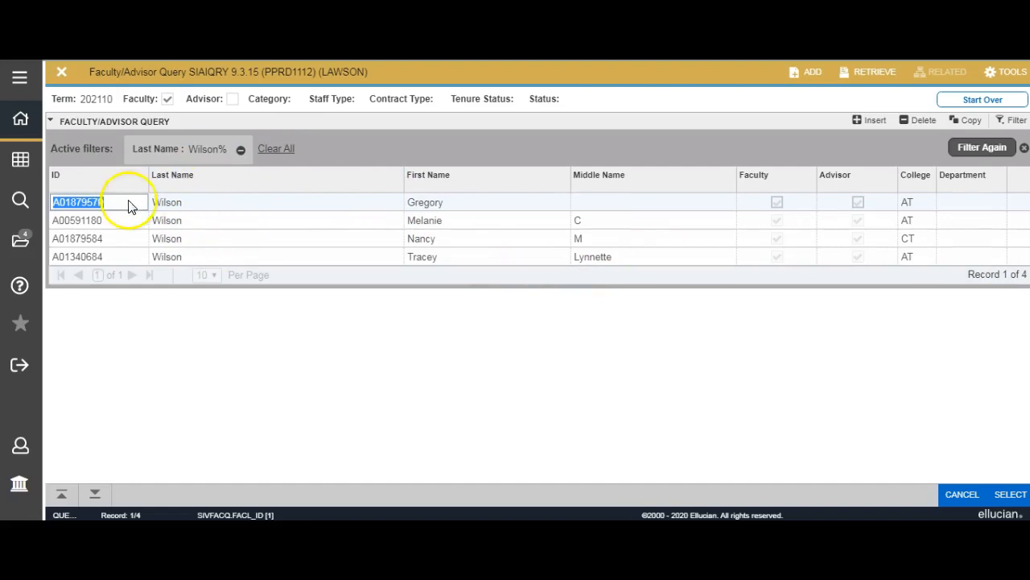
left_click(112, 225)
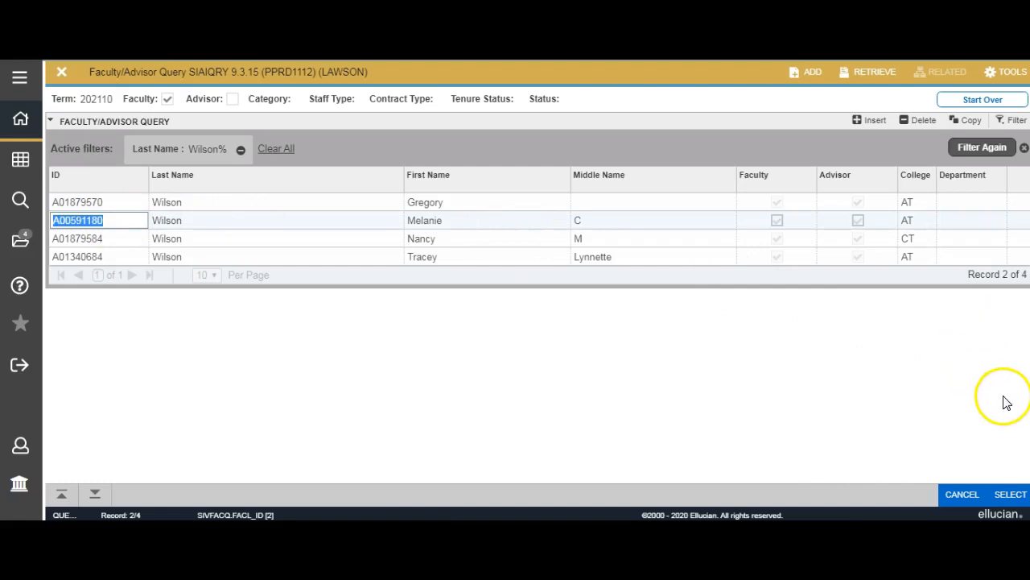
left_click(1011, 497)
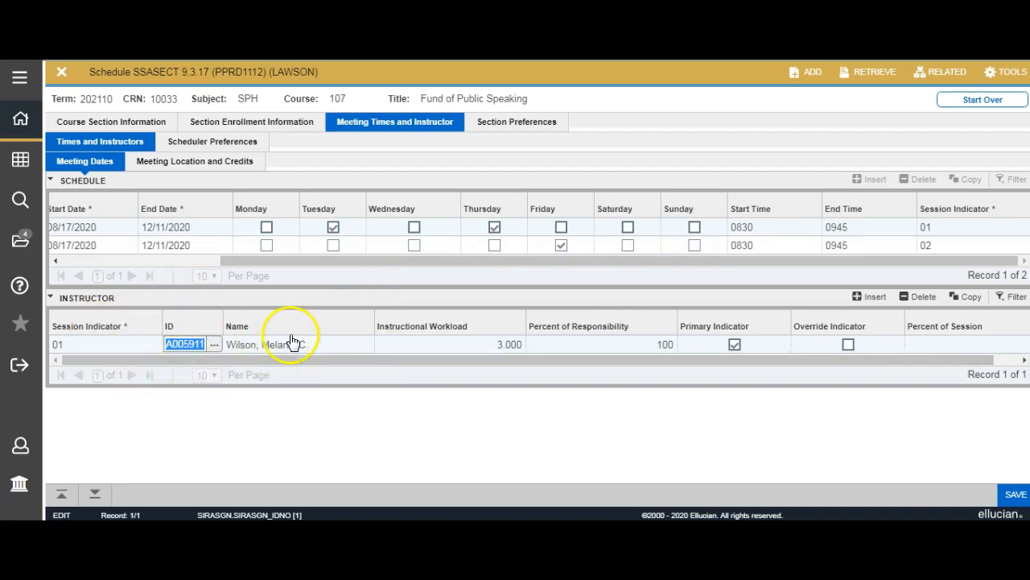
- Insert a second instructor record and set its session indicator to 02
left_click(858, 298)
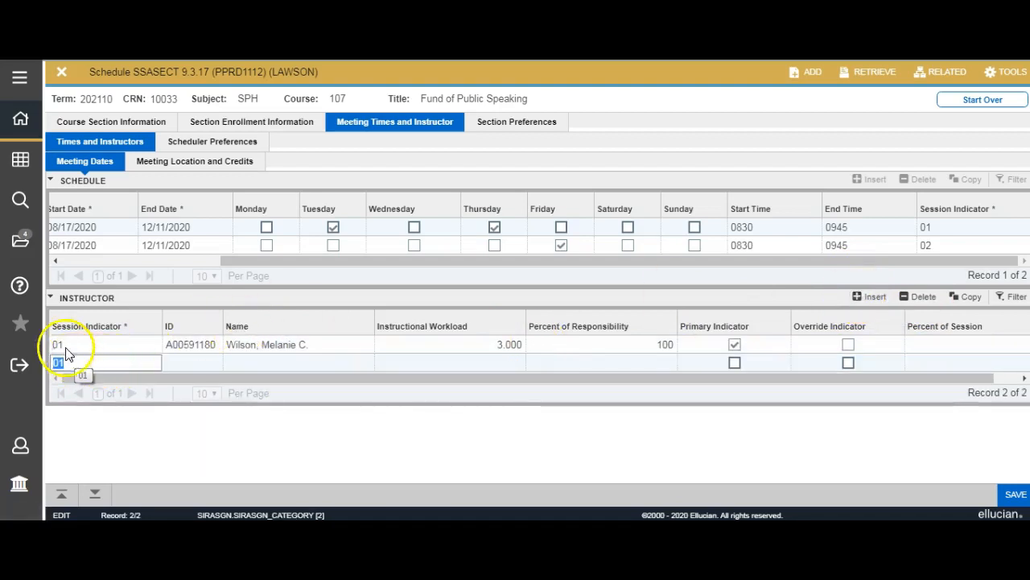
left_click(65, 363)
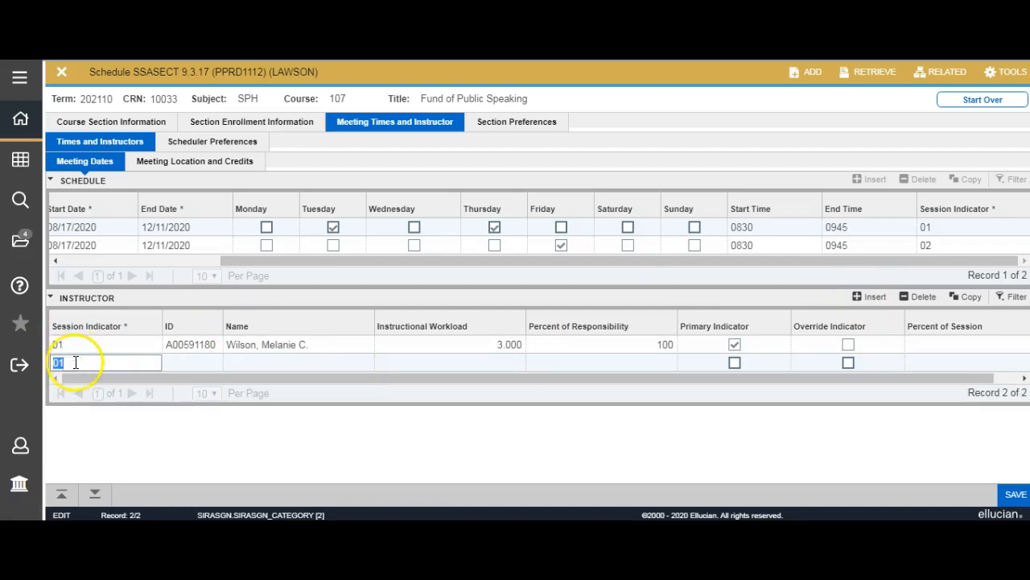
key("BackSpace")
type("2")
key("Tab")
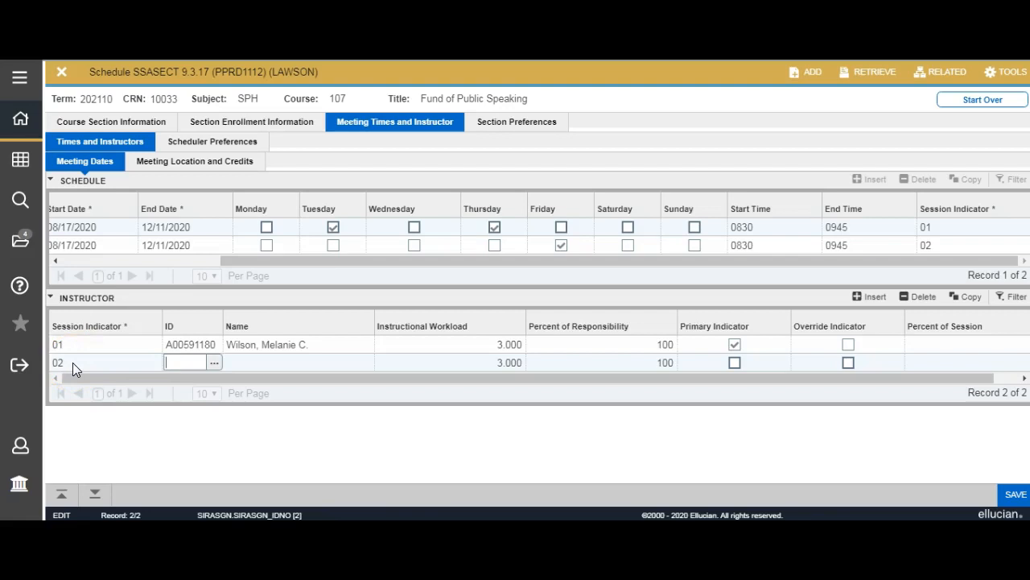
- Open the faculty query for the session 02 instructor's ID and try searching by last name in lowercase with a % wildcard
left_click(216, 367)
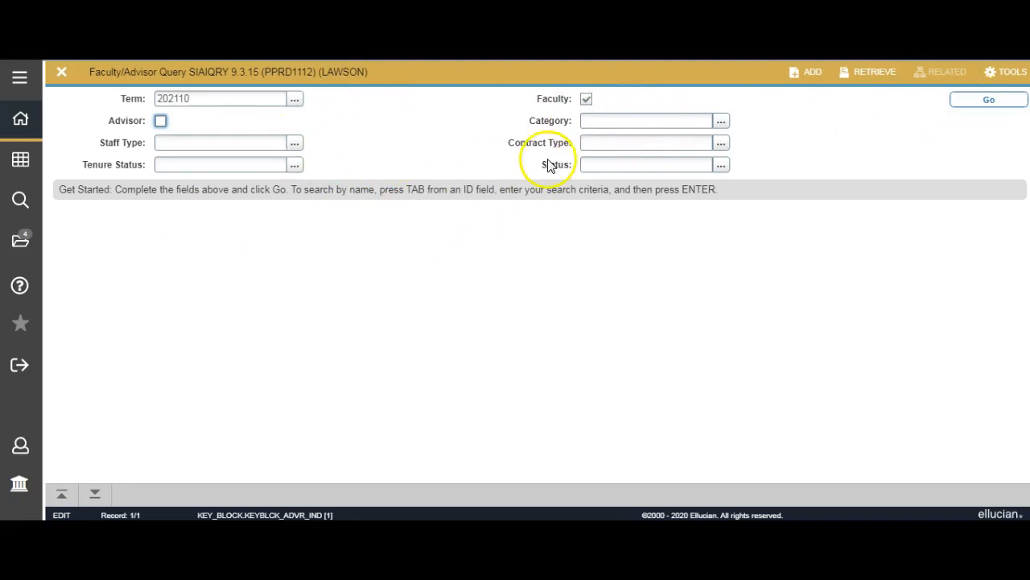
left_click(970, 101)
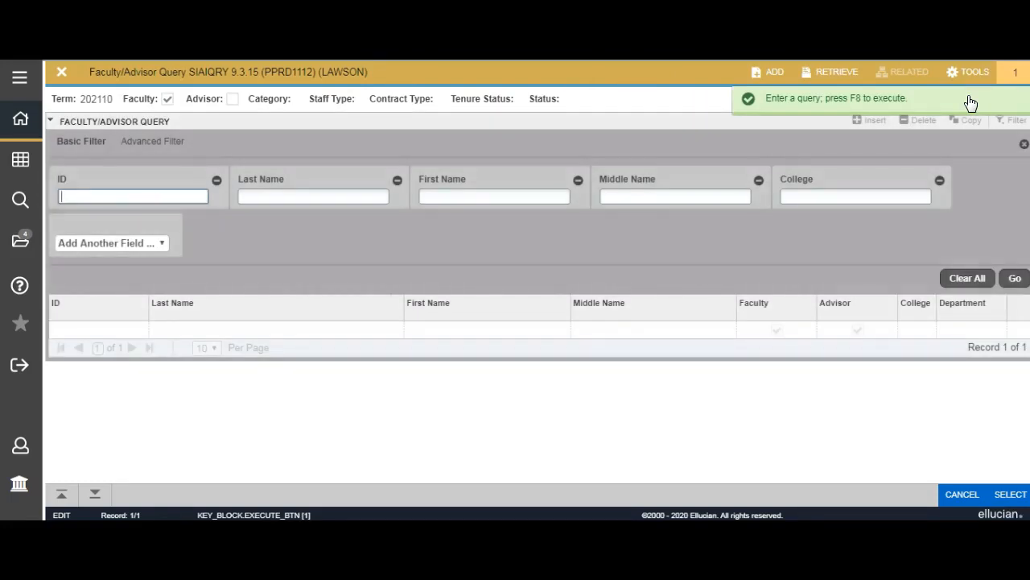
left_click(290, 197)
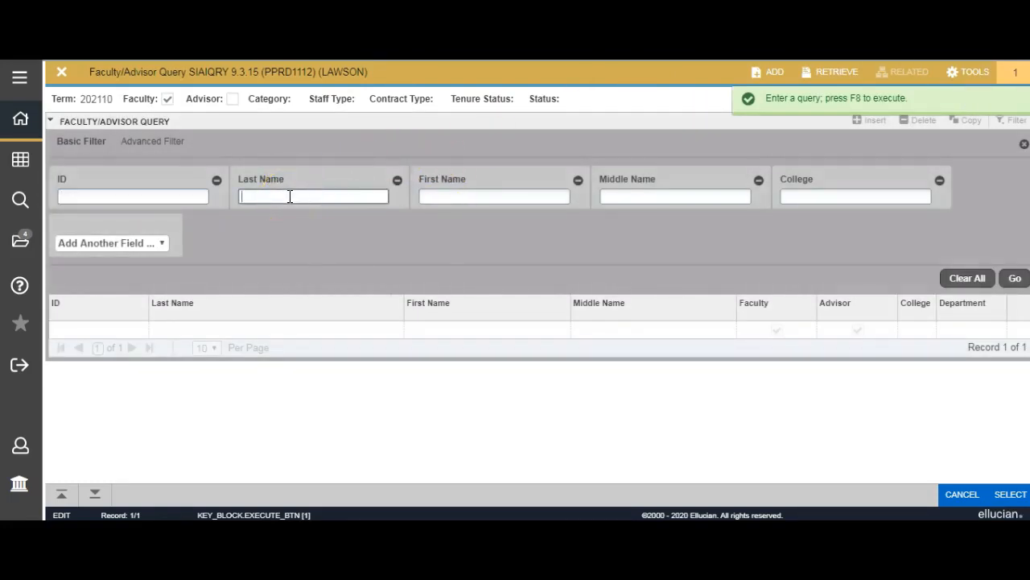
type("king")
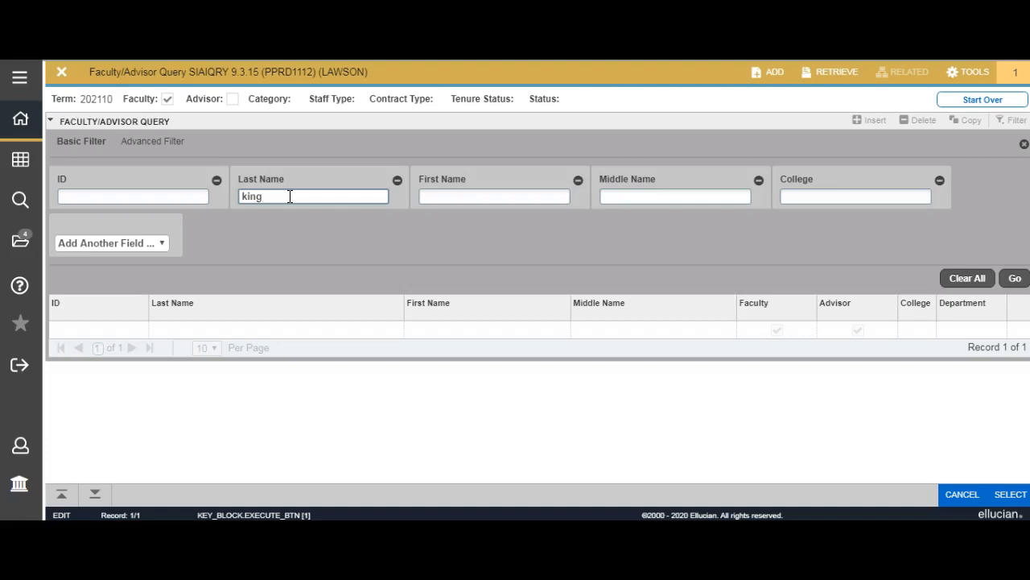
type("%")
left_click(1014, 280)
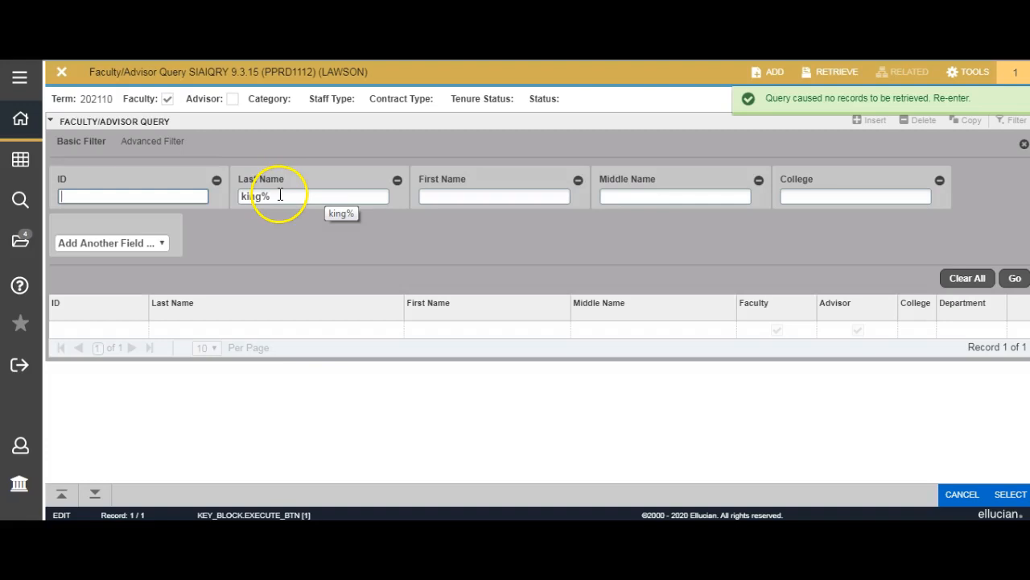
- Rerun the query with the last name capitalised and the % wildcard, and assign the third match as the session 02 instructor
left_click_drag(280, 195, 226, 195)
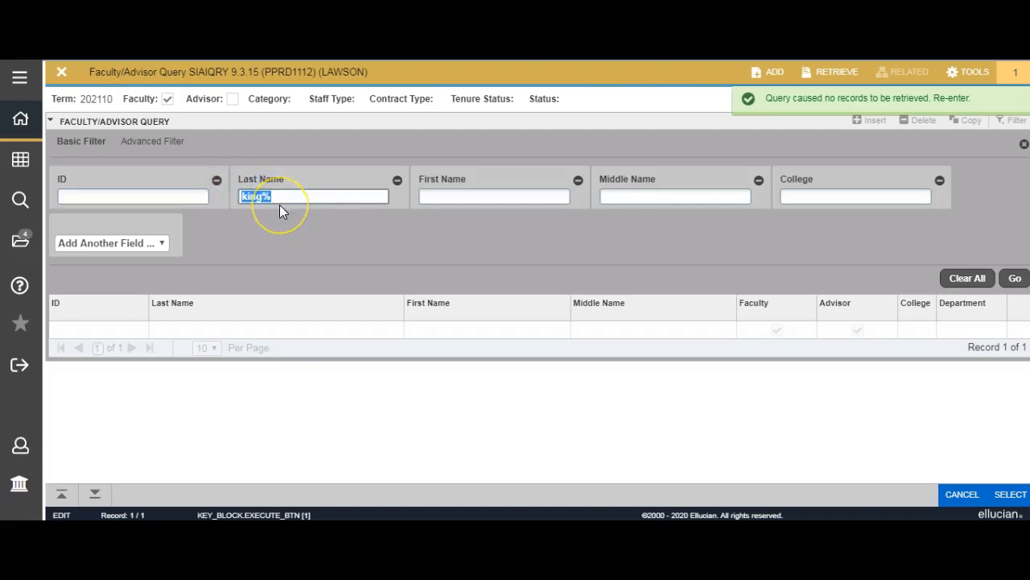
type("K")
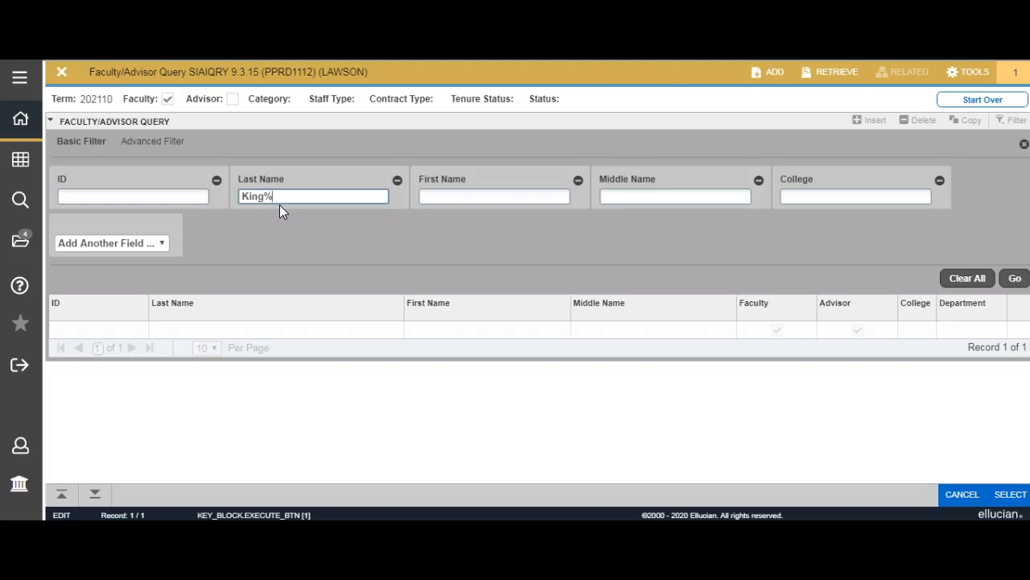
left_click(1015, 280)
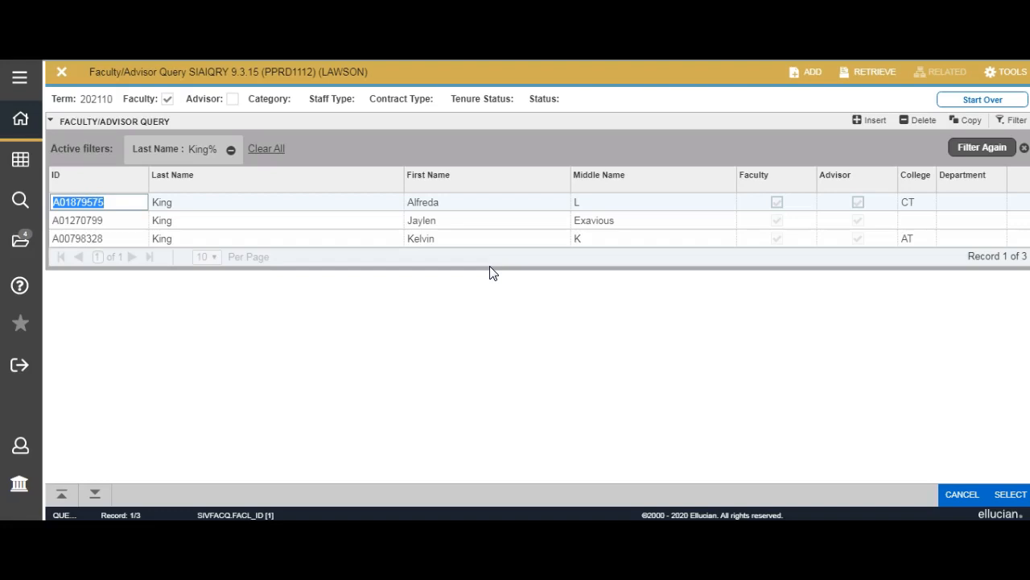
left_click(113, 240)
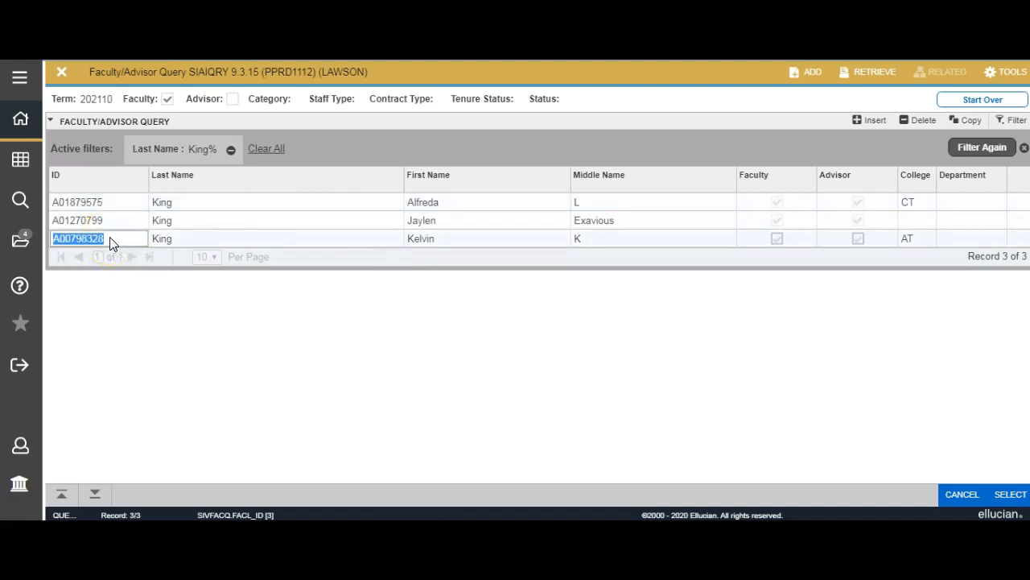
left_click(112, 239)
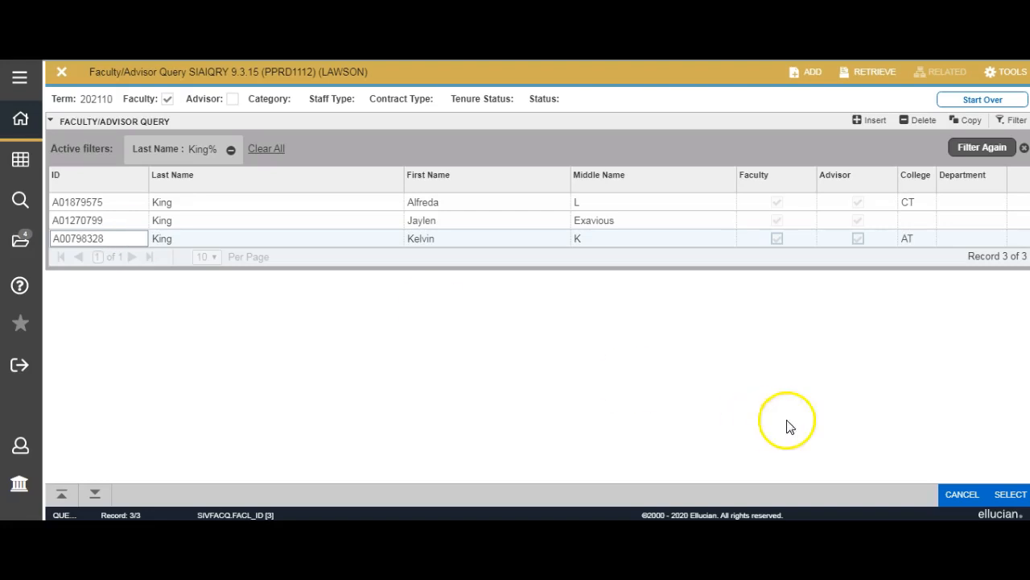
left_click(1011, 494)
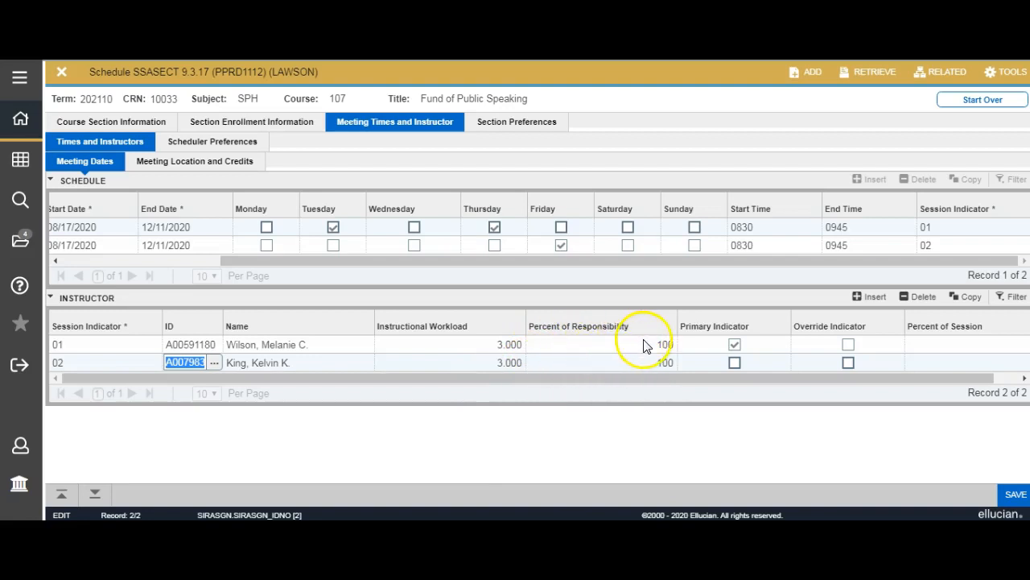
- Set the Percent of Responsibility to 75 for the session 01 instructor and 25 for the session 02 instructor
left_click(650, 360)
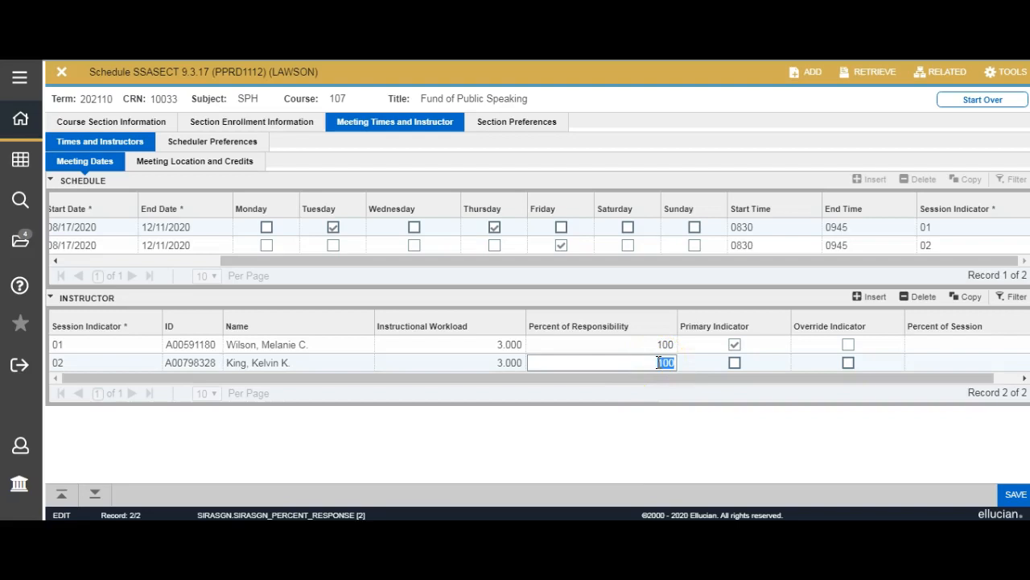
left_click(658, 345)
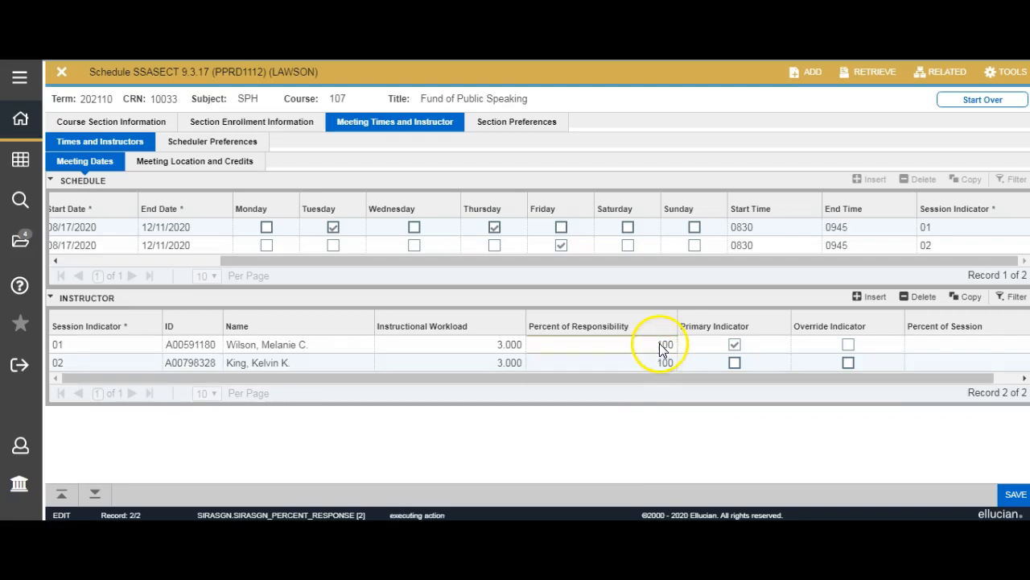
left_click(658, 344)
left_click_drag(658, 343, 685, 348)
type("75")
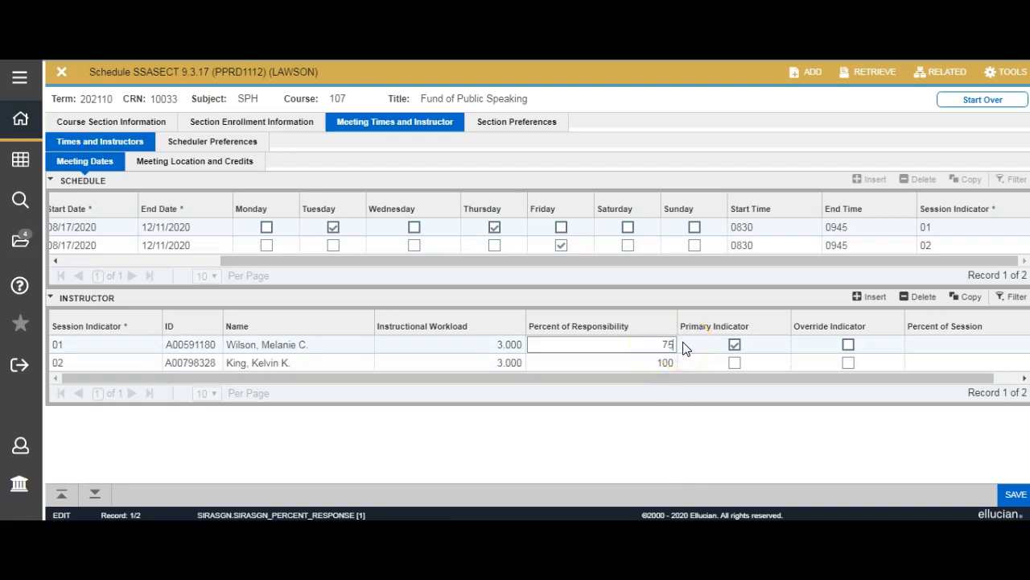
left_click(651, 362)
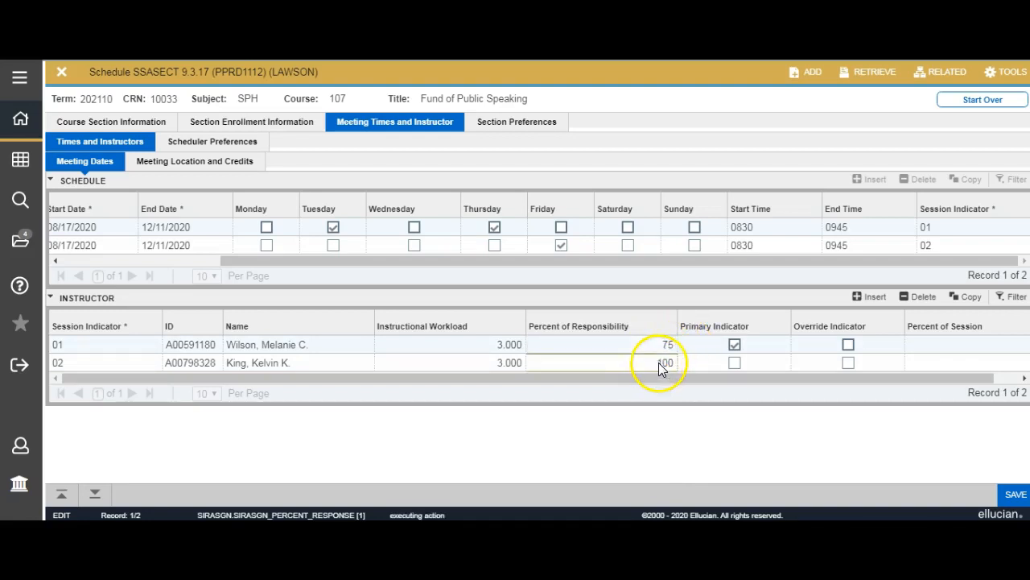
left_click_drag(659, 363, 676, 363)
type("25")
- Review the Instructional Workload and Percent of Responsibility values in both instructor rows
left_click(610, 346)
left_click(608, 361)
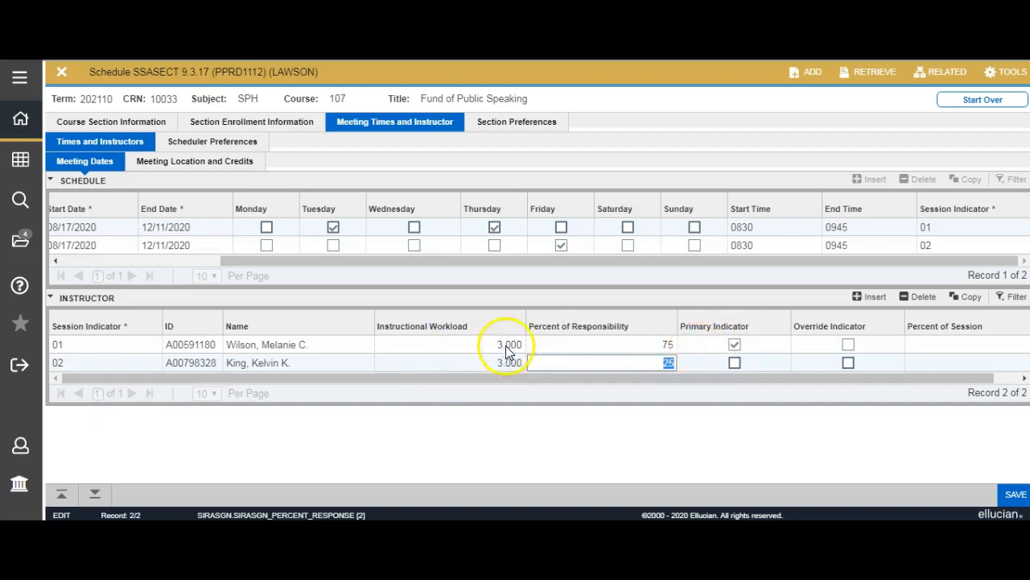
key("Up")
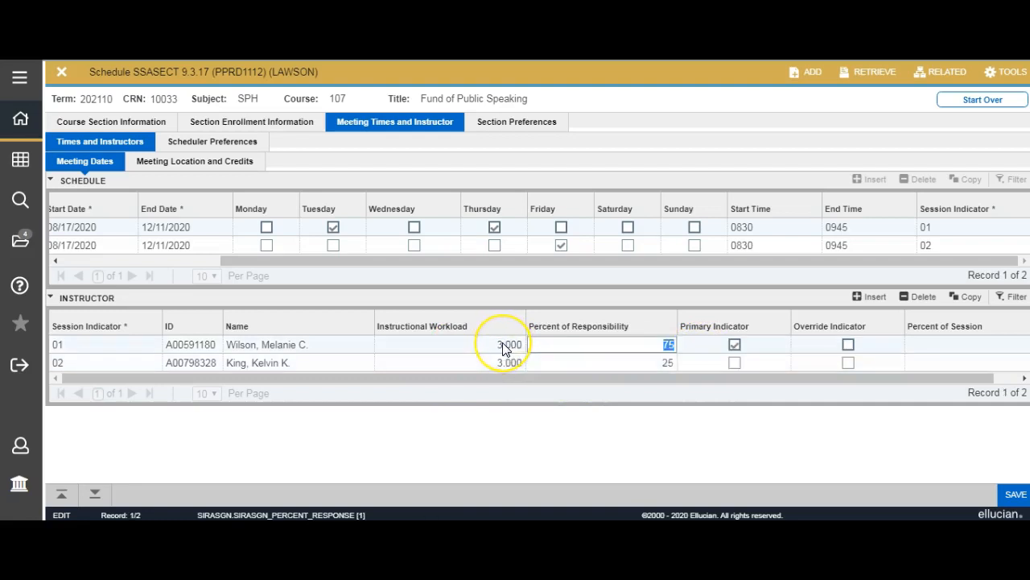
left_click(505, 349)
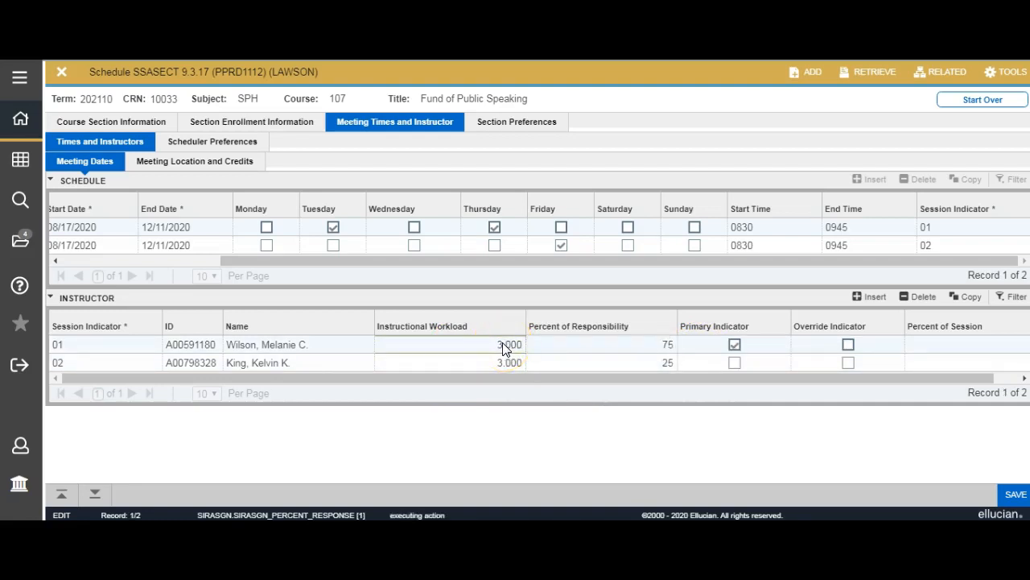
left_click(493, 366)
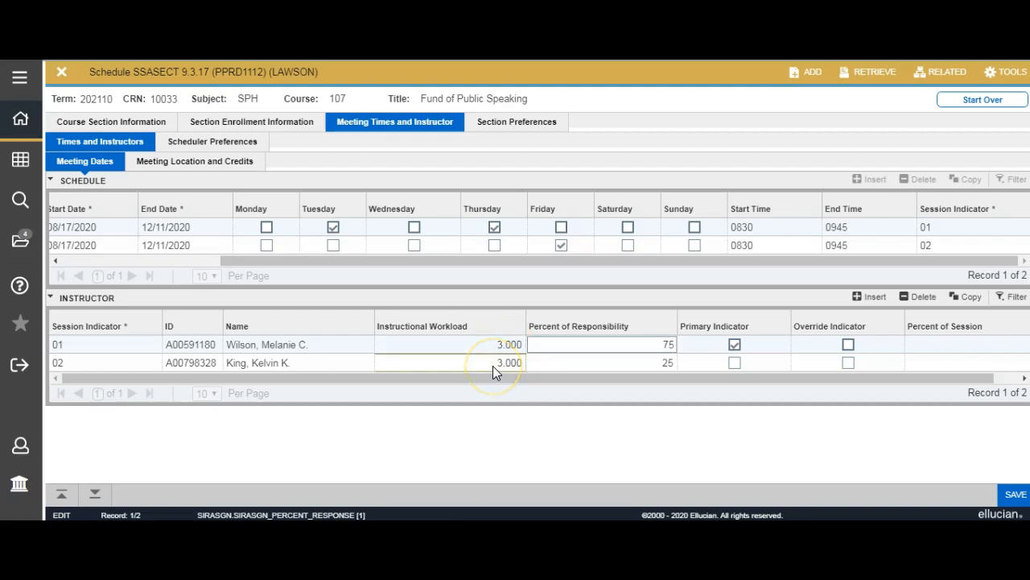
left_click(472, 347)
left_click(482, 366)
left_click(615, 349)
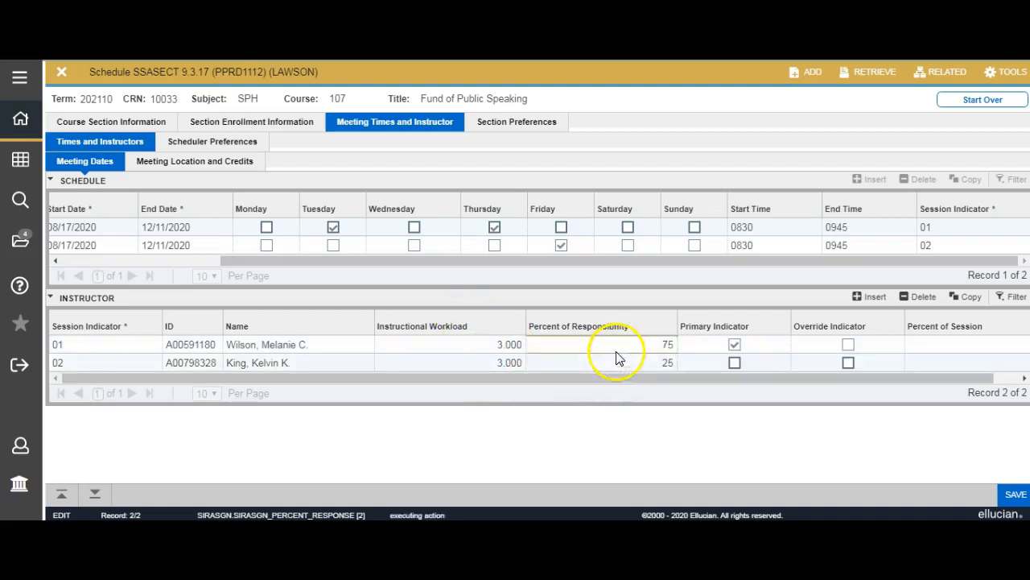
- Compare the Instructional Workload and Percent of Responsibility of the two sessions, and check the Percent of Session values
left_click(513, 346)
left_click(509, 345)
left_click(505, 365)
left_click(609, 348)
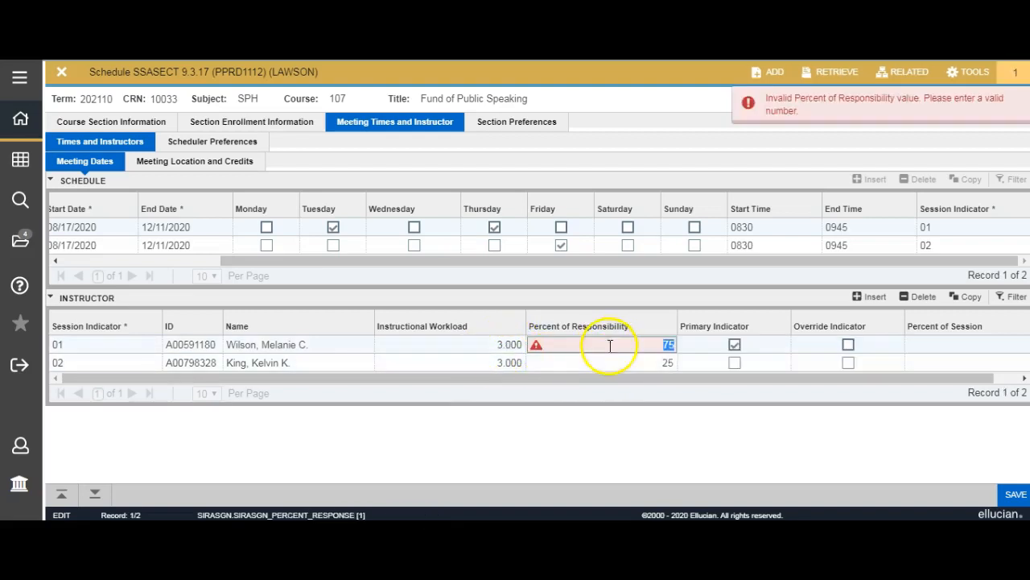
left_click(609, 362)
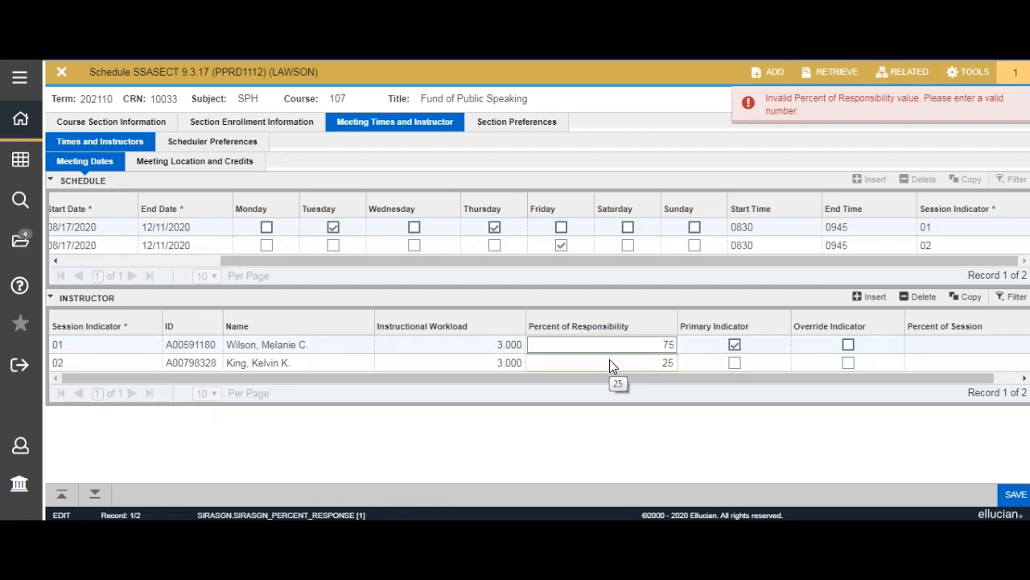
left_click(612, 343)
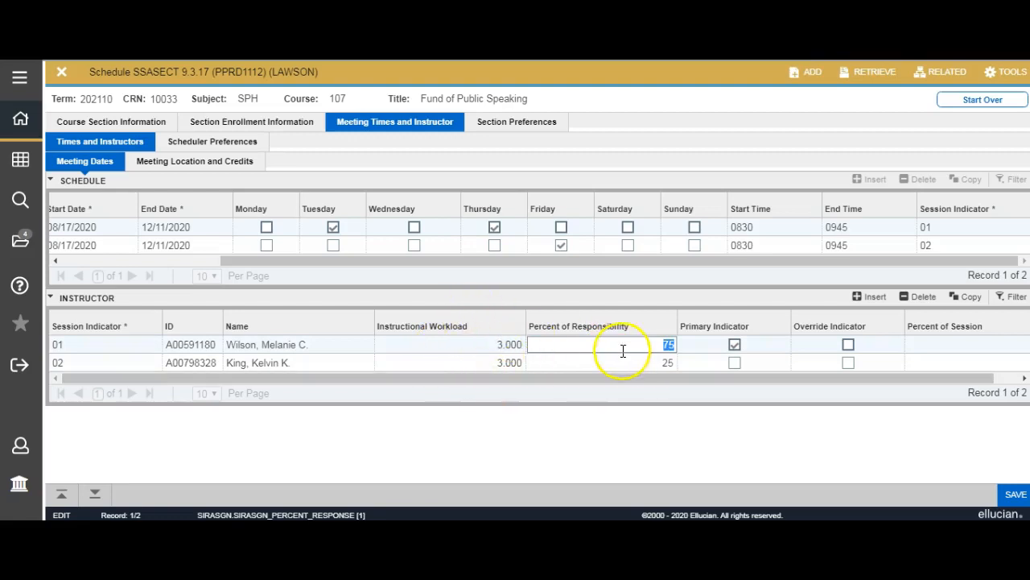
left_click(632, 363)
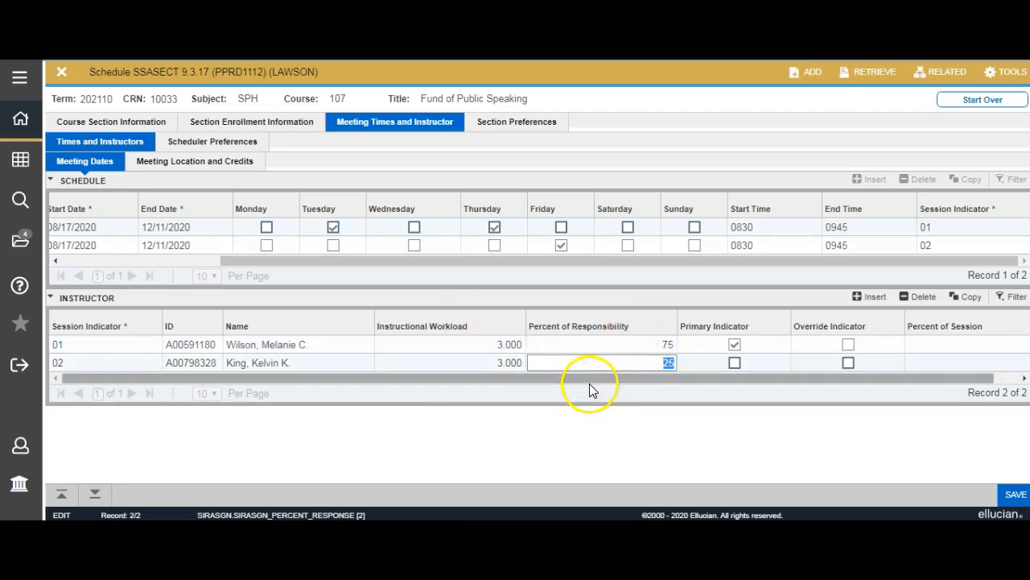
left_click_drag(600, 378, 757, 392)
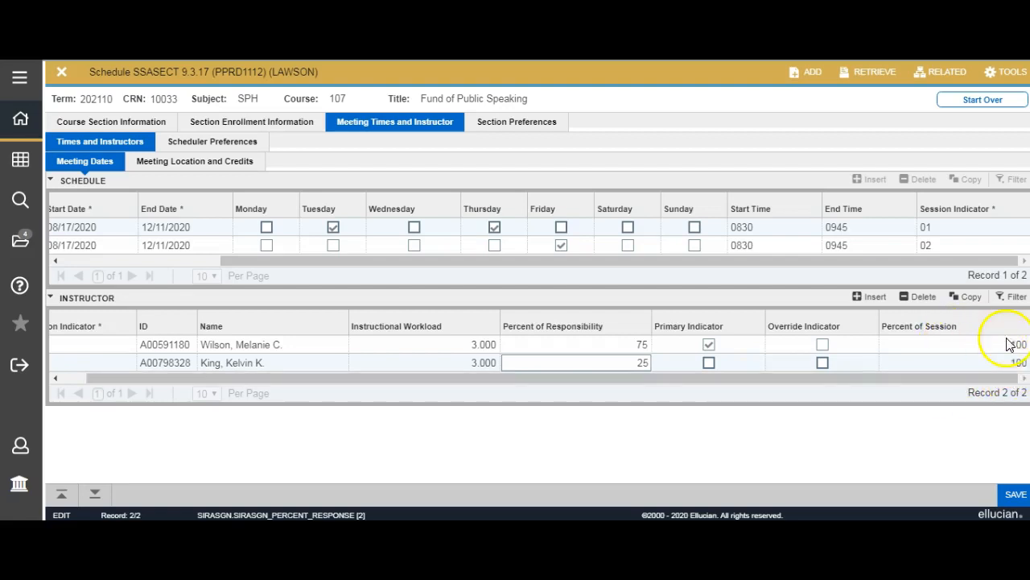
left_click_drag(923, 381, 835, 380)
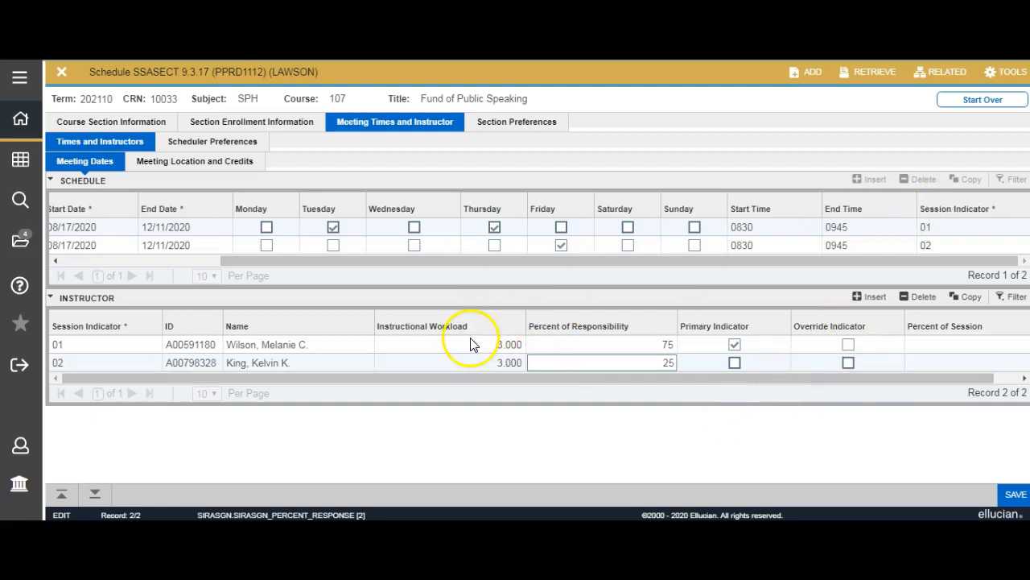
- Delete the session 02 instructor record, save the change, and check the section's meeting location and credits
left_click(125, 363)
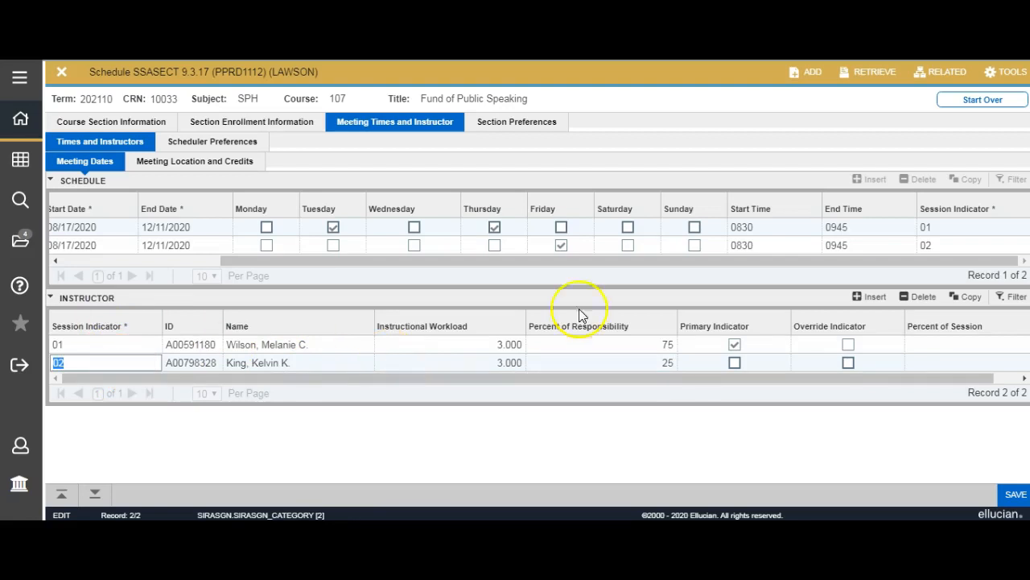
left_click(910, 298)
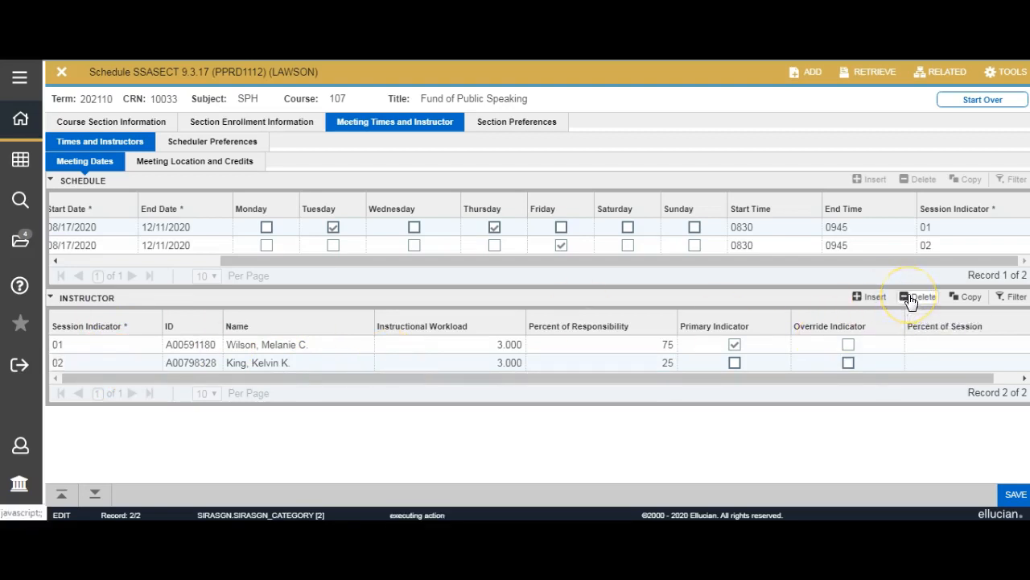
left_click(193, 248)
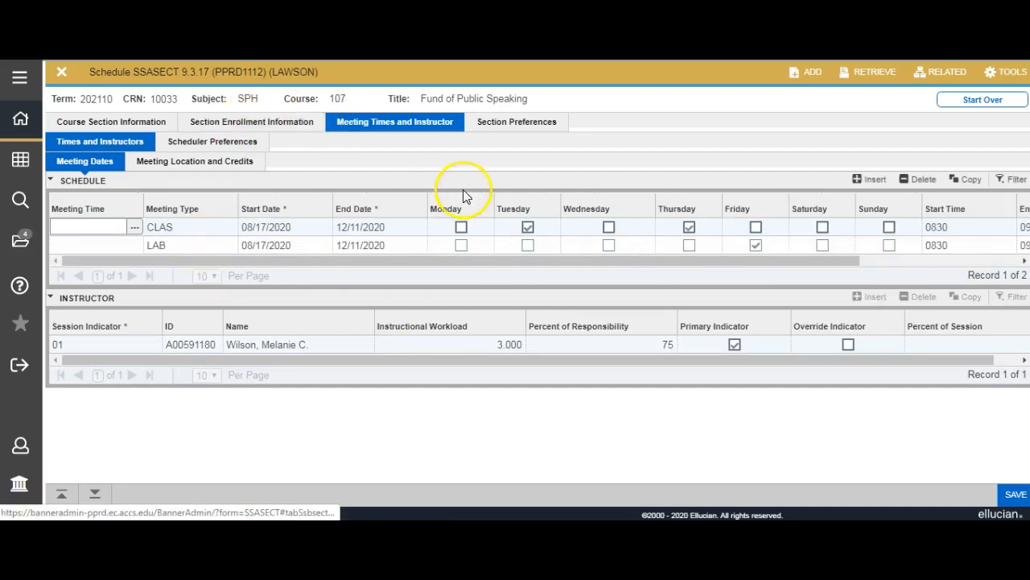
left_click(1017, 495)
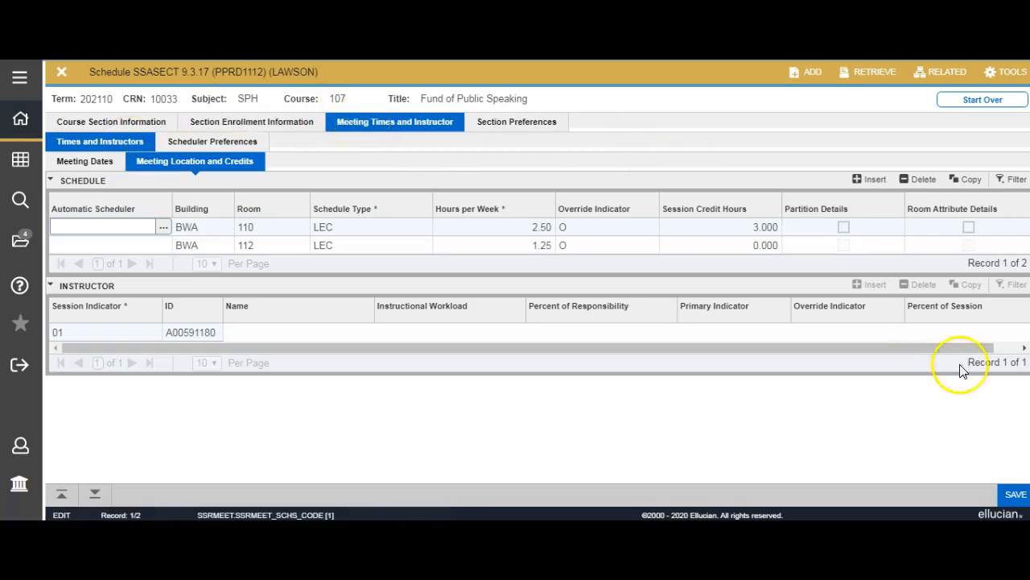
left_click(1014, 494)
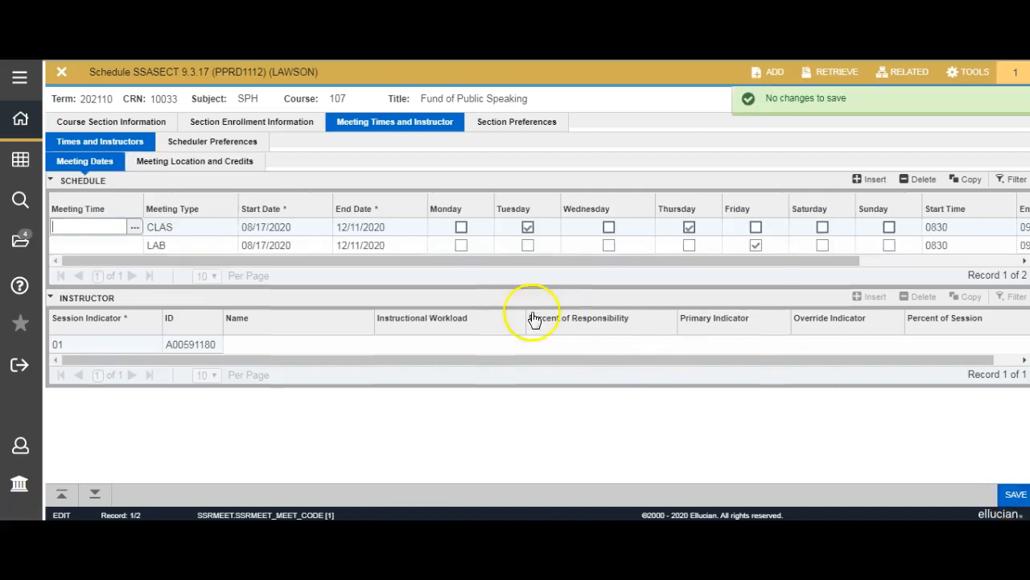
- Delete the LAB meeting record from the section's schedule and save the change
left_click(123, 244)
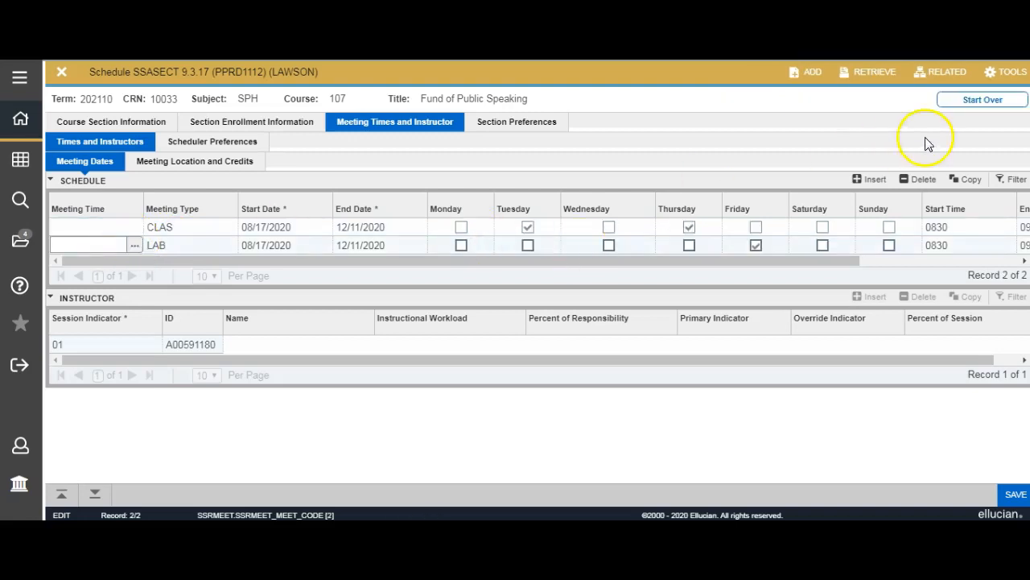
left_click(906, 179)
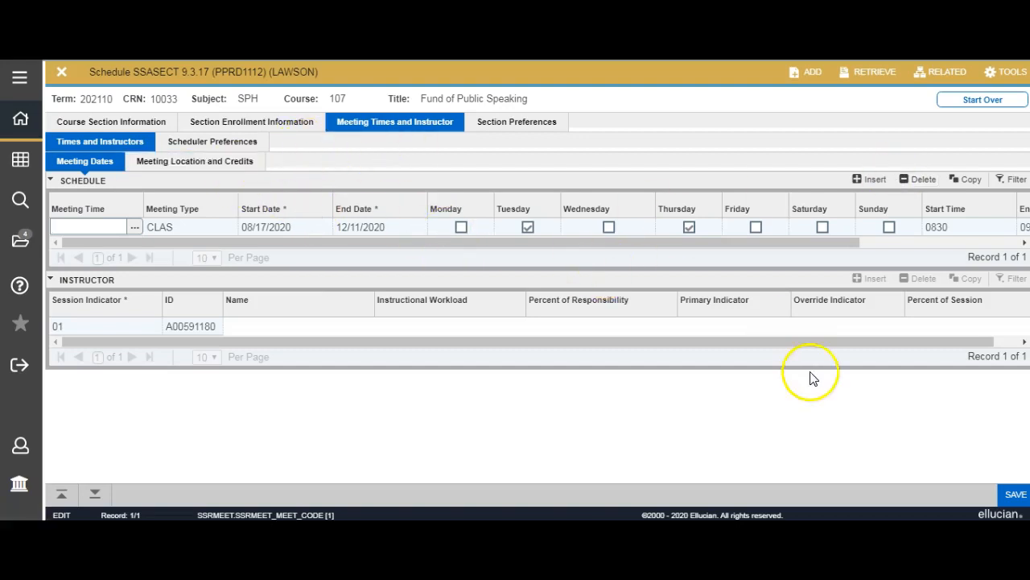
left_click(1016, 495)
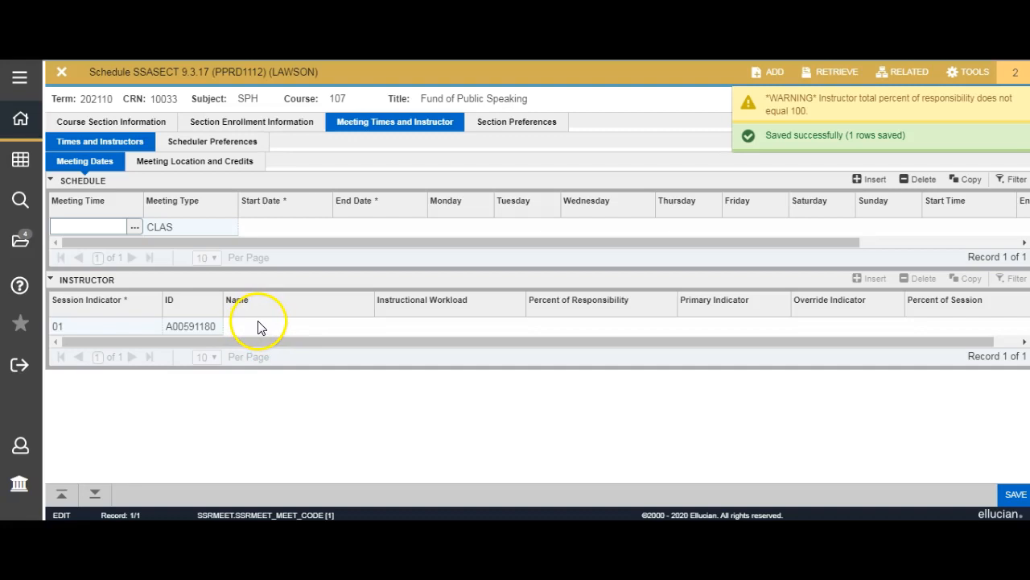
left_click(1017, 495)
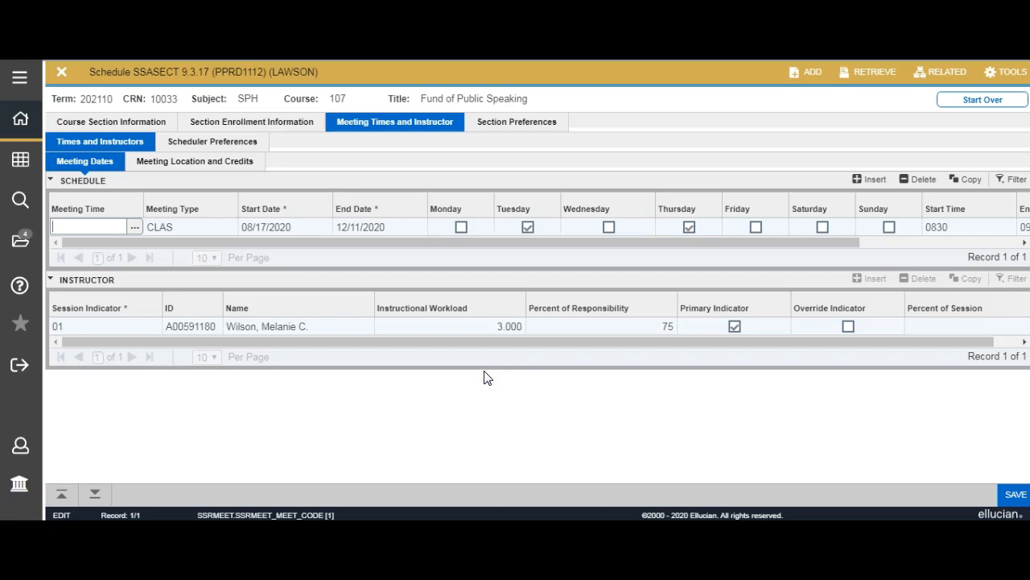
- Set the session 01 instructor's Percent of Responsibility to 100, save the record, and close the section schedule form
left_click(637, 328)
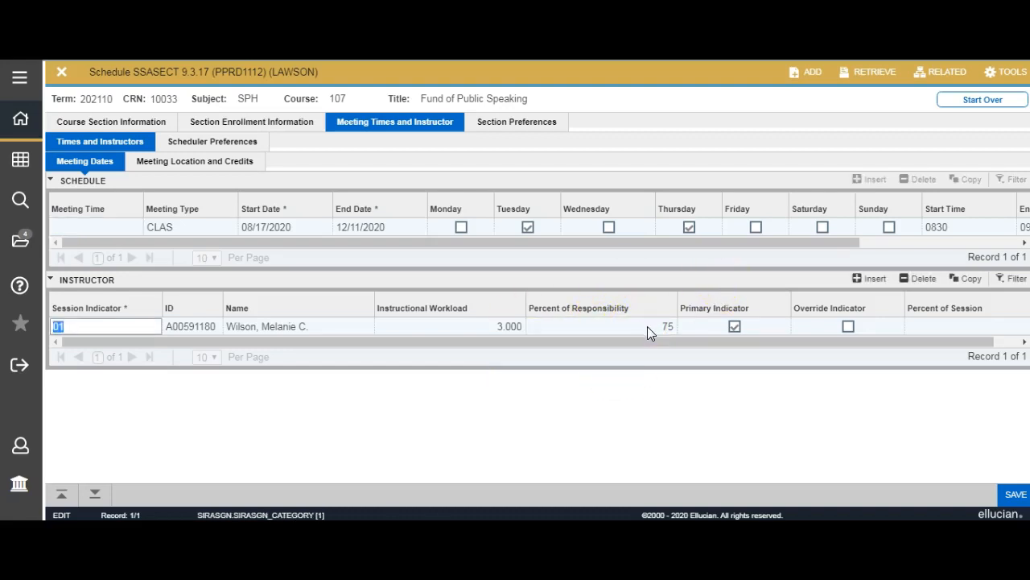
left_click(661, 323)
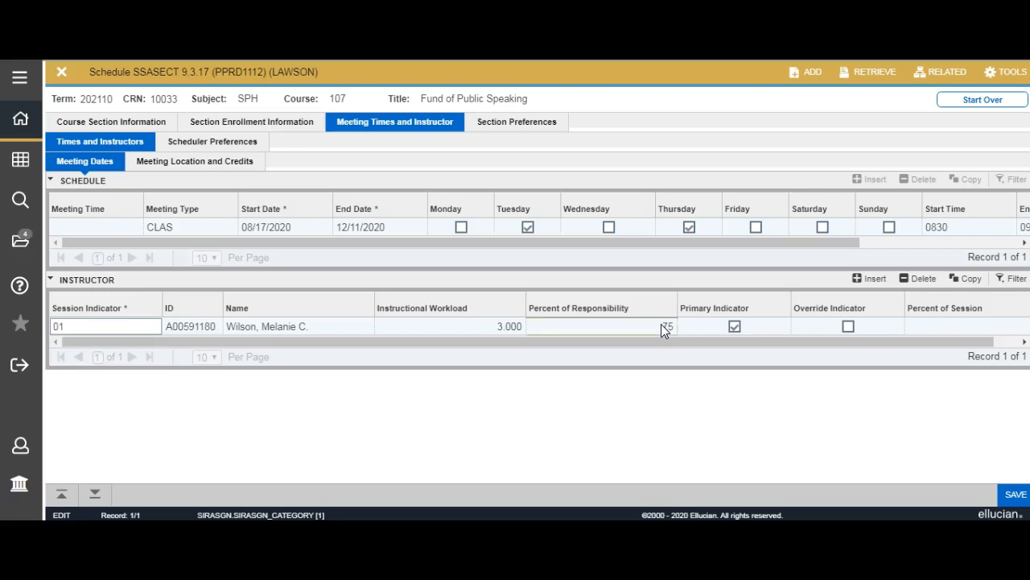
type("100")
key("Tab")
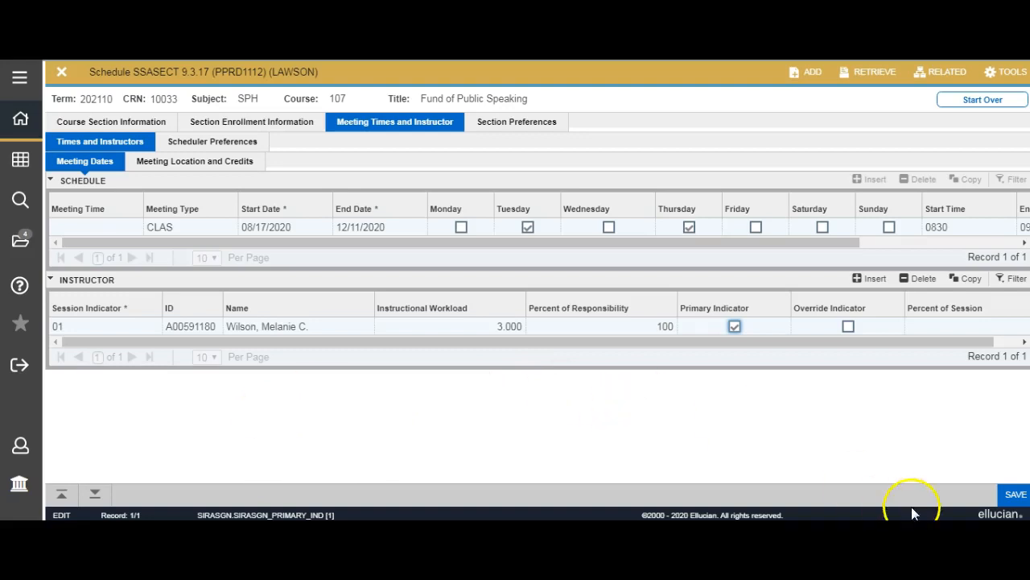
left_click(1015, 494)
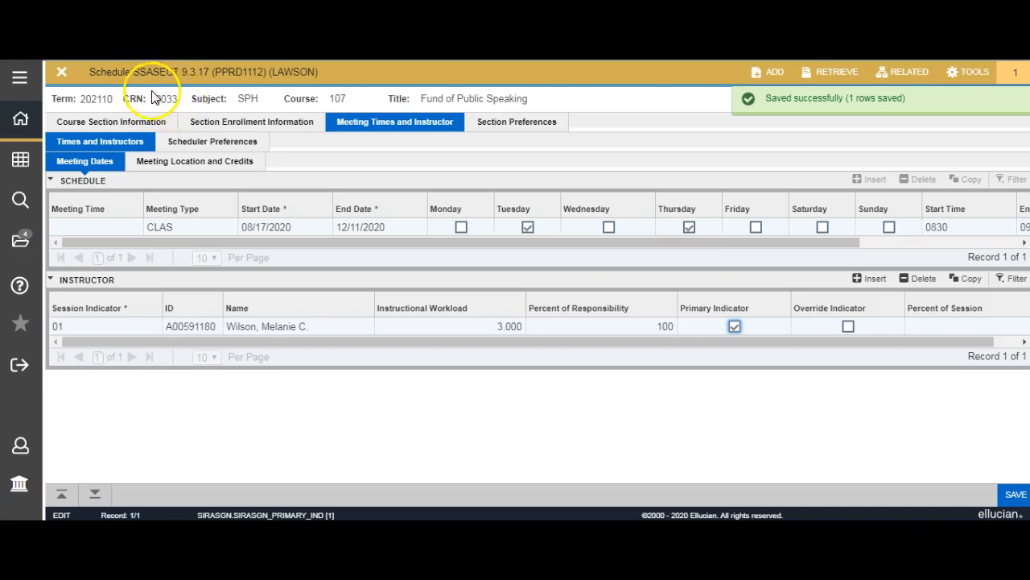
left_click(61, 74)
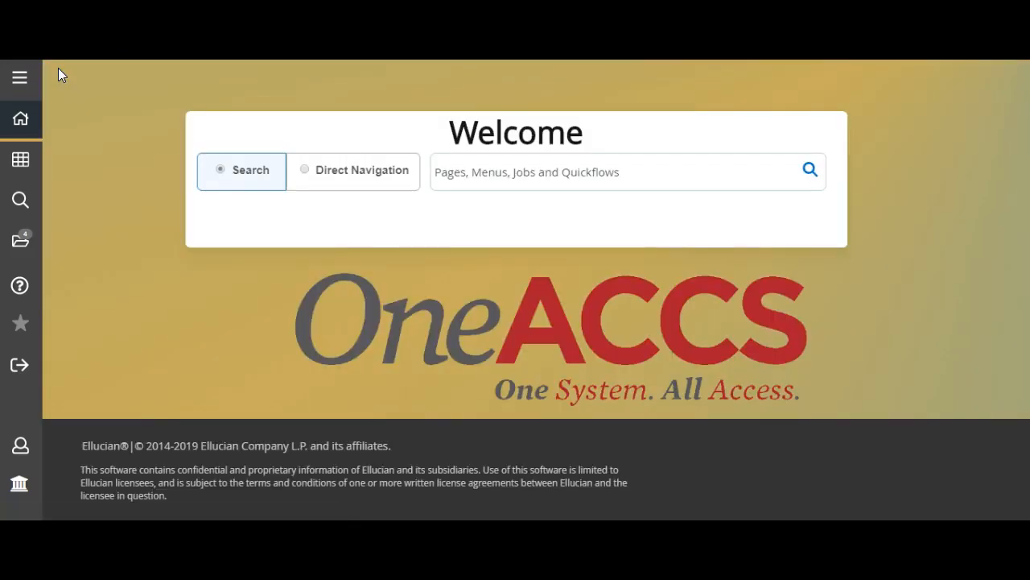